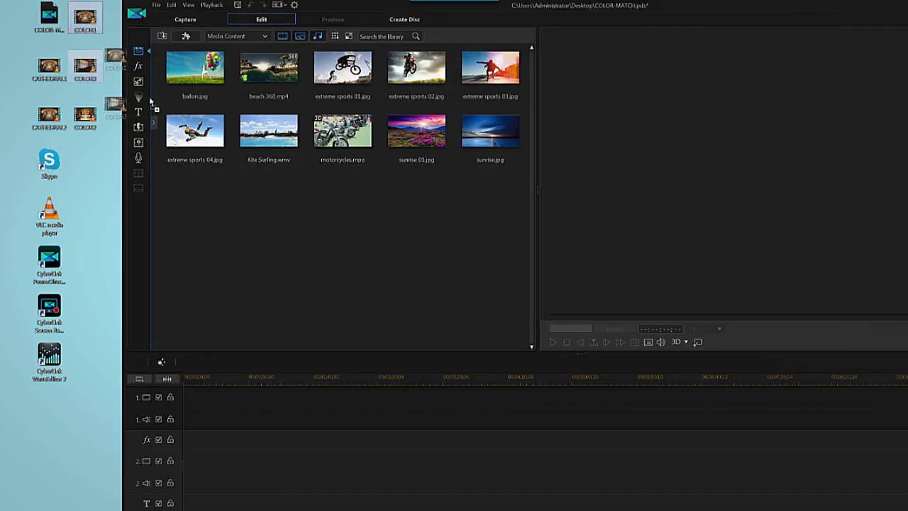
Step: Import COLOR1.mp4 and COLOR3.mp4 and lay them back to back on video track 1
left_click_drag(315, 217, 316, 219)
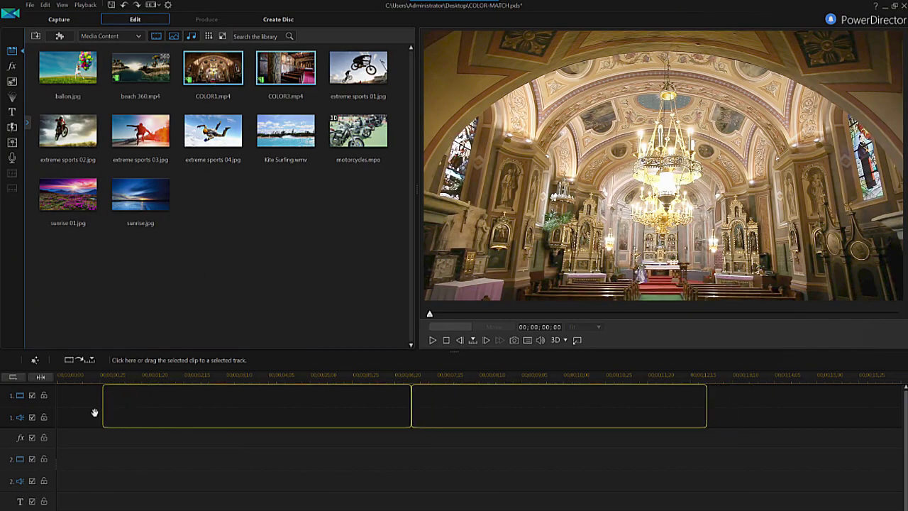
left_click_drag(52, 409, 91, 454)
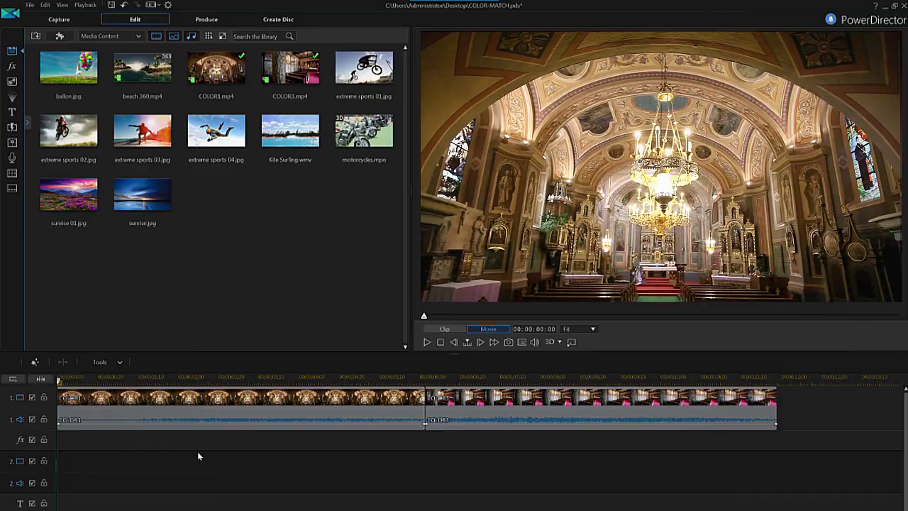
Step: In Color Match, set COLOR3 as the reference for COLOR1, swapping the panes and back
left_click(229, 401)
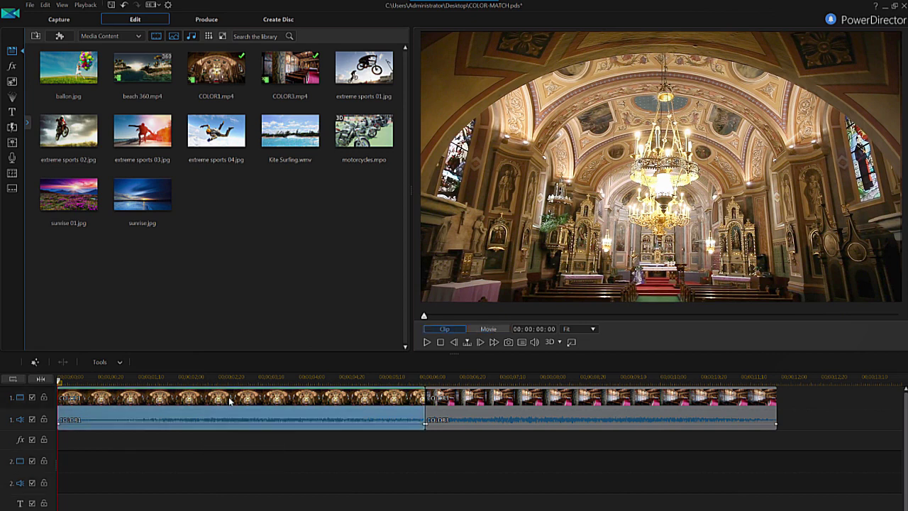
left_click(193, 367)
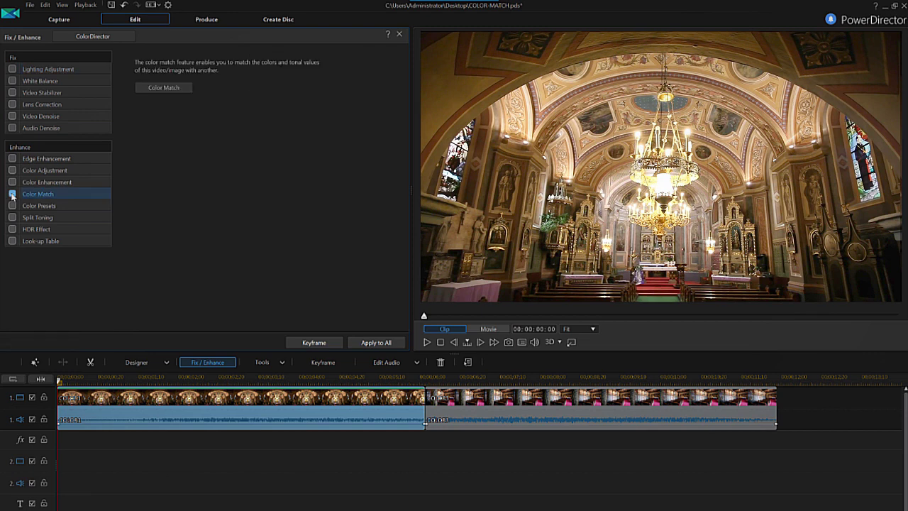
left_click(165, 88)
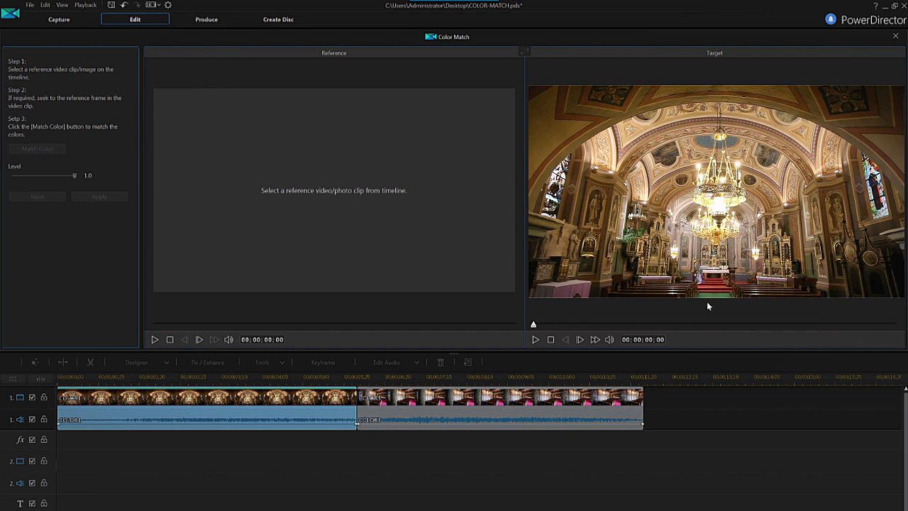
left_click(486, 417)
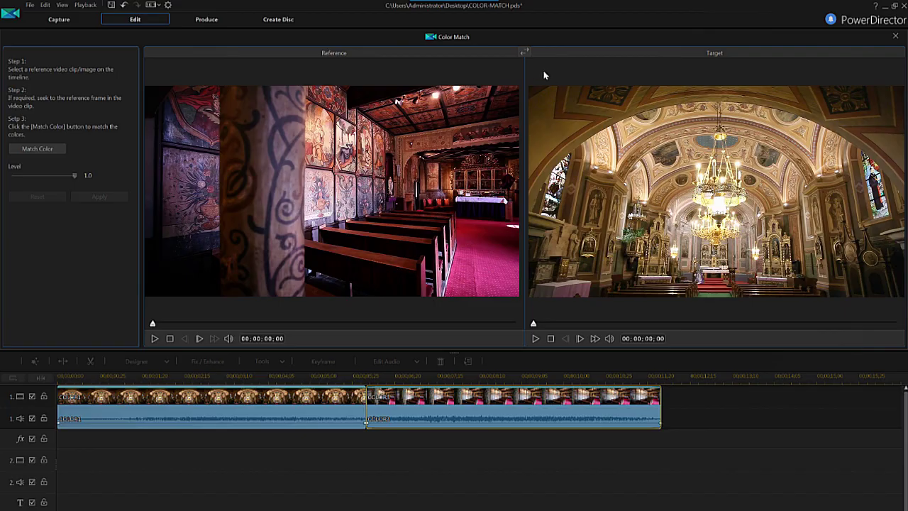
left_click(525, 53)
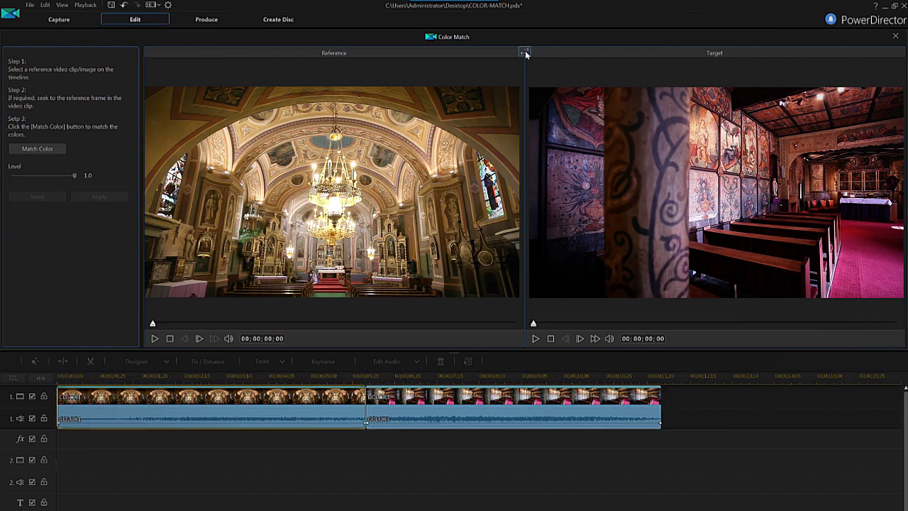
left_click(526, 53)
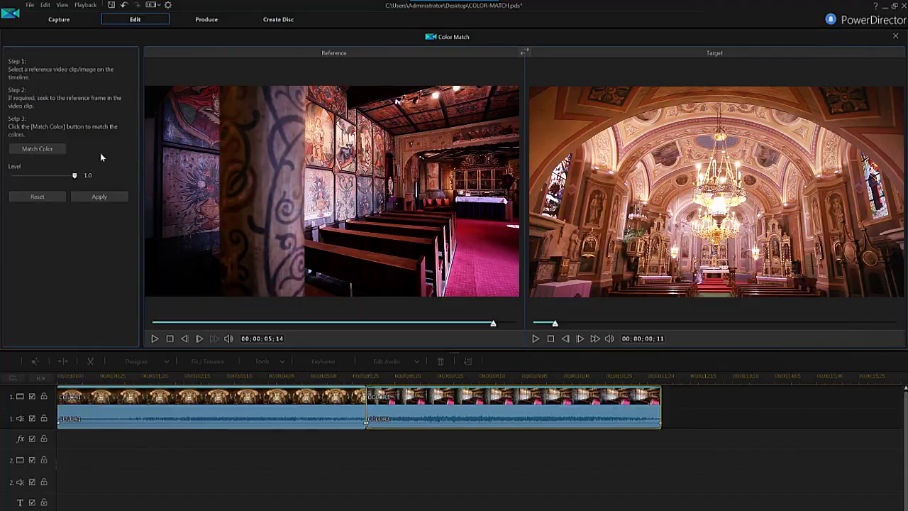
Step: Apply the colour match to COLOR1, close Fix/Enhance, and play the church clips
left_click(117, 198)
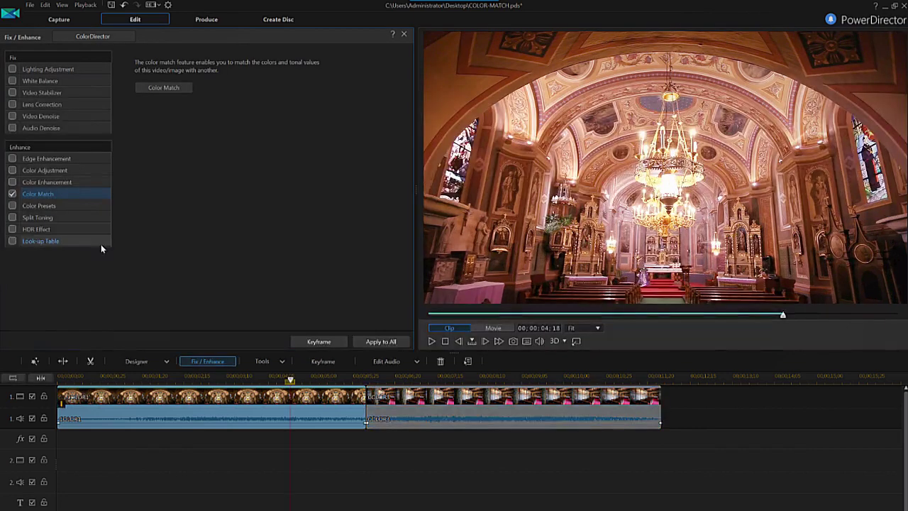
left_click(296, 482)
key("space")
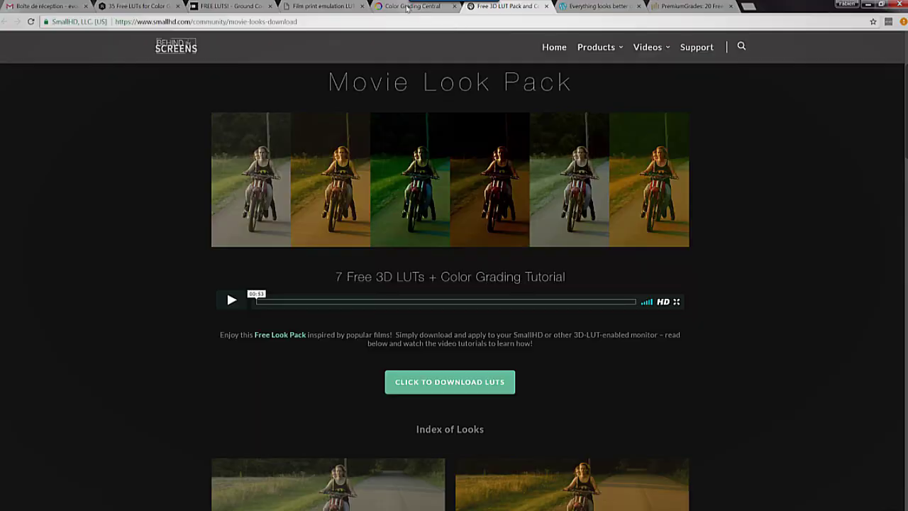
Step: Browse the Color Grading Central, Ground Control and RocketStock free LUT pages
left_click(408, 8)
left_click(227, 6)
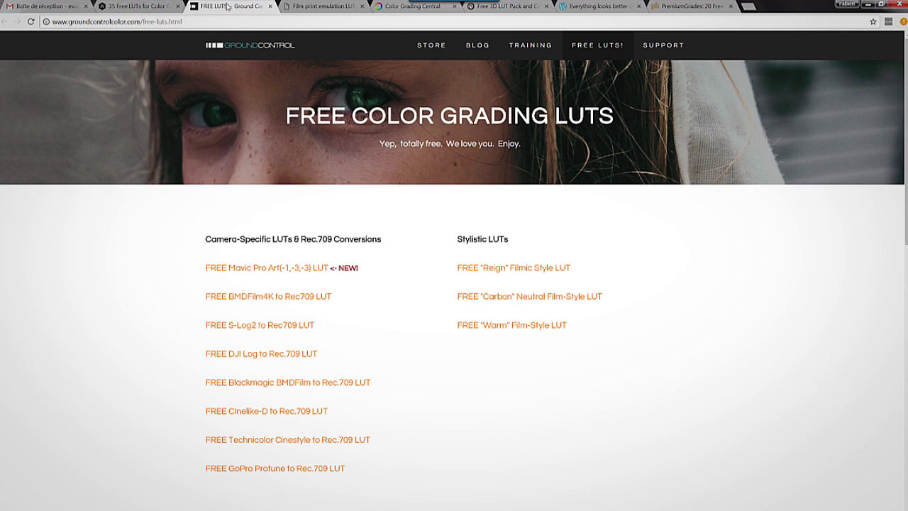
left_click(150, 7)
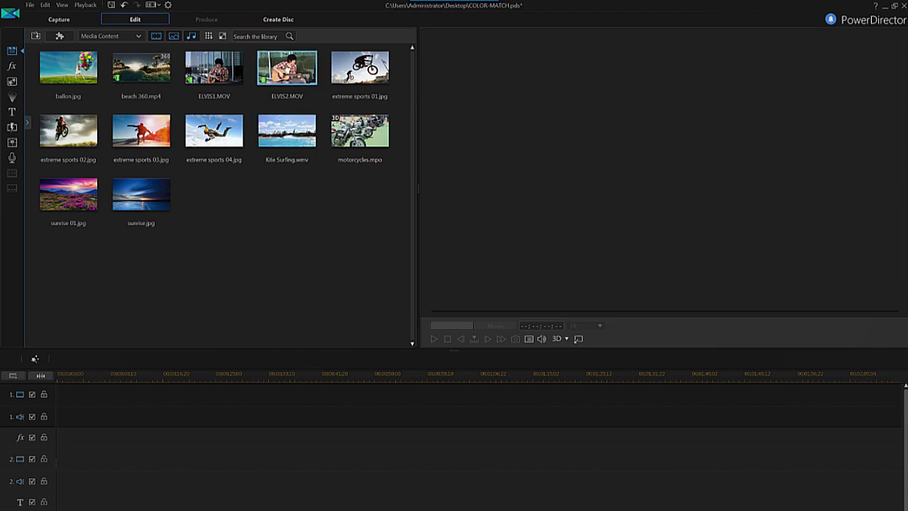
Step: Put ELVIS1 and ELVIS2 back to back on track 1 and play from about 53 seconds
left_click(207, 73)
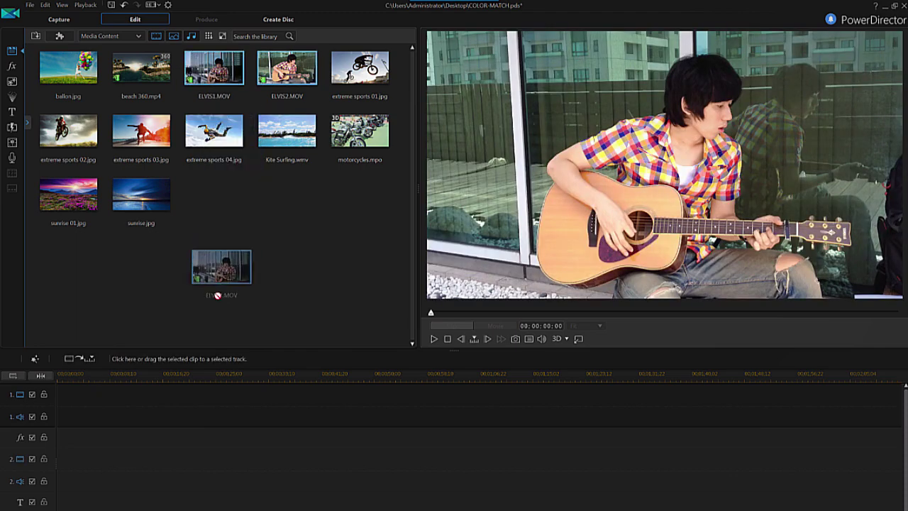
left_click_drag(217, 296, 159, 394)
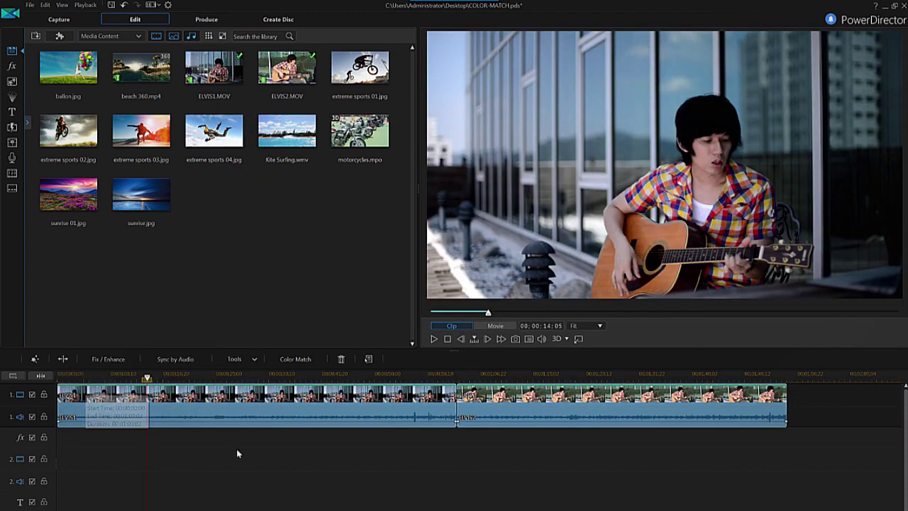
left_click(399, 377)
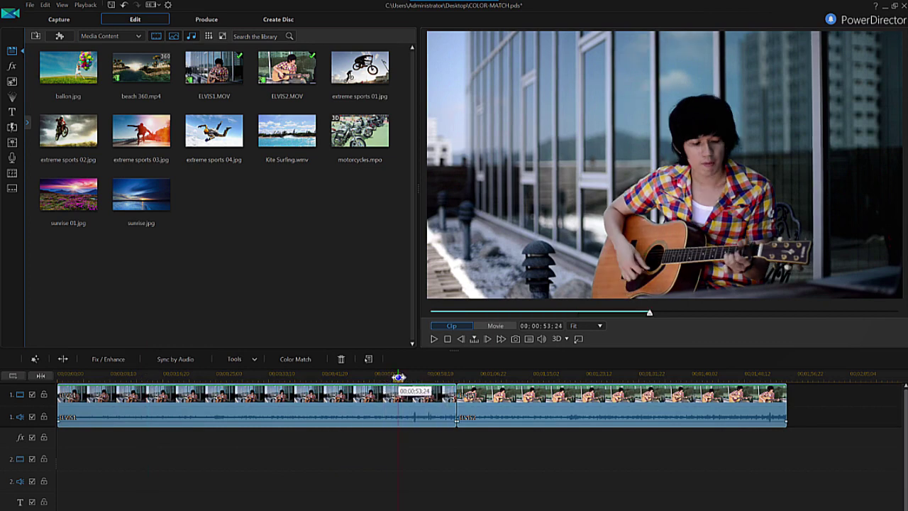
left_click(426, 451)
key("space")
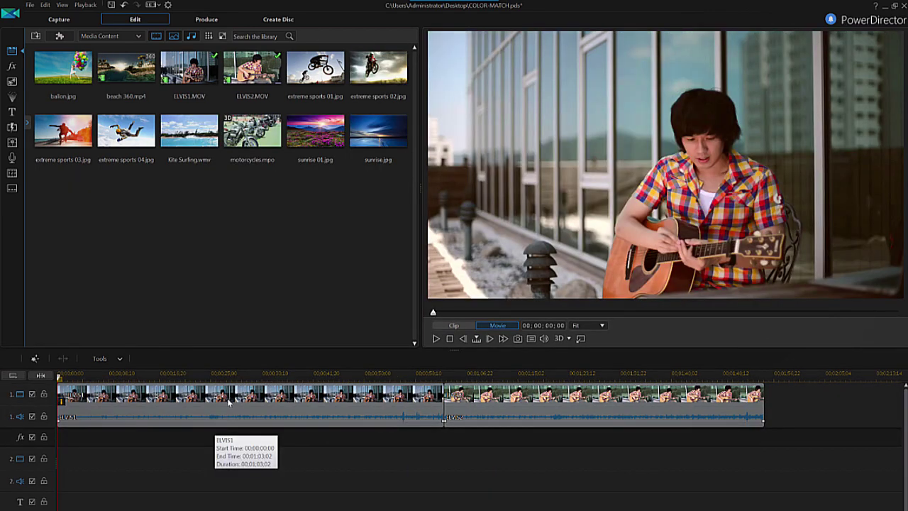
Step: Load the Dual_tone.3dl look-up table on ELVIS1 and apply it to all clips
left_click(233, 398)
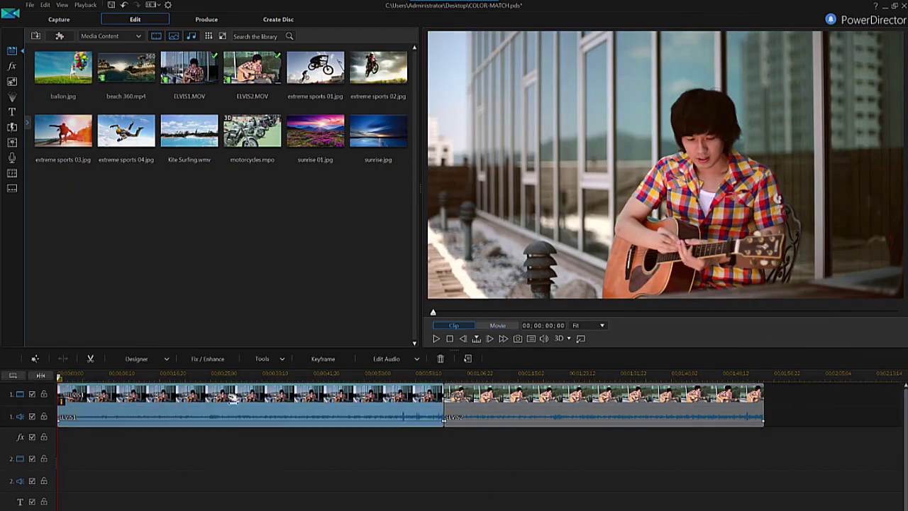
left_click(225, 363)
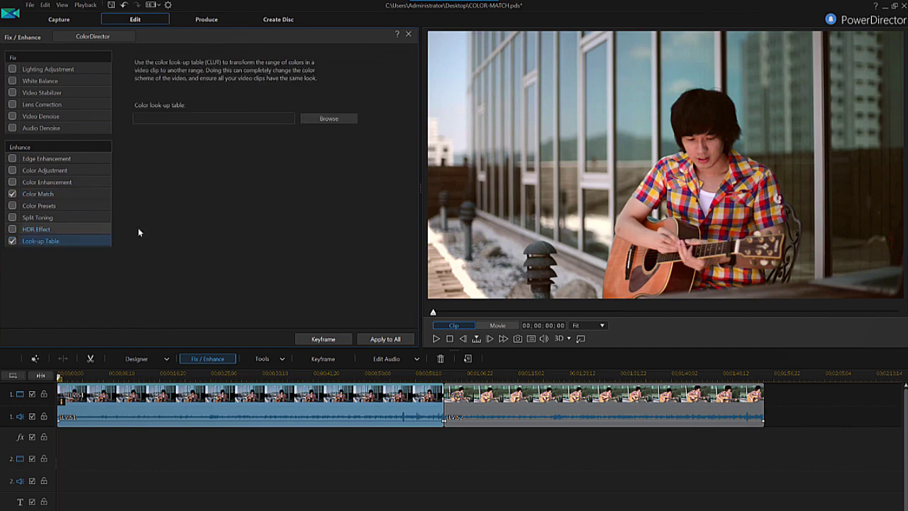
left_click(330, 119)
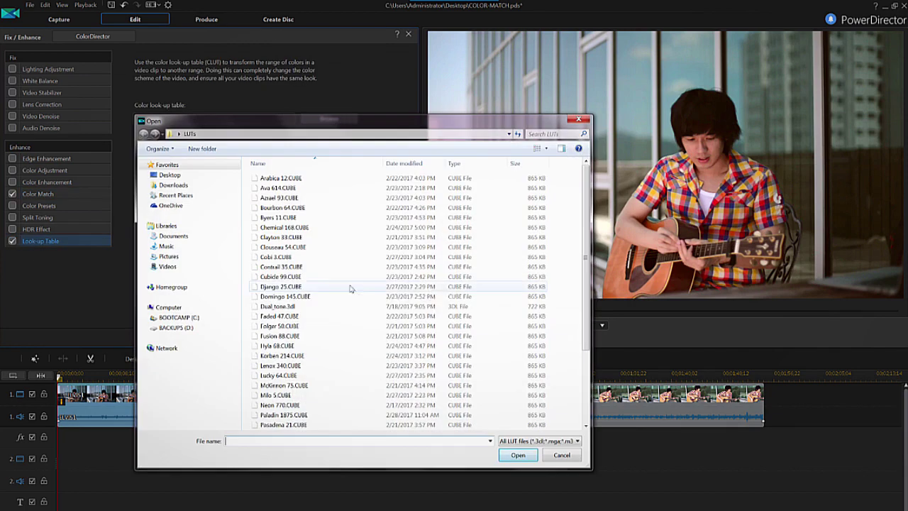
left_click(517, 455)
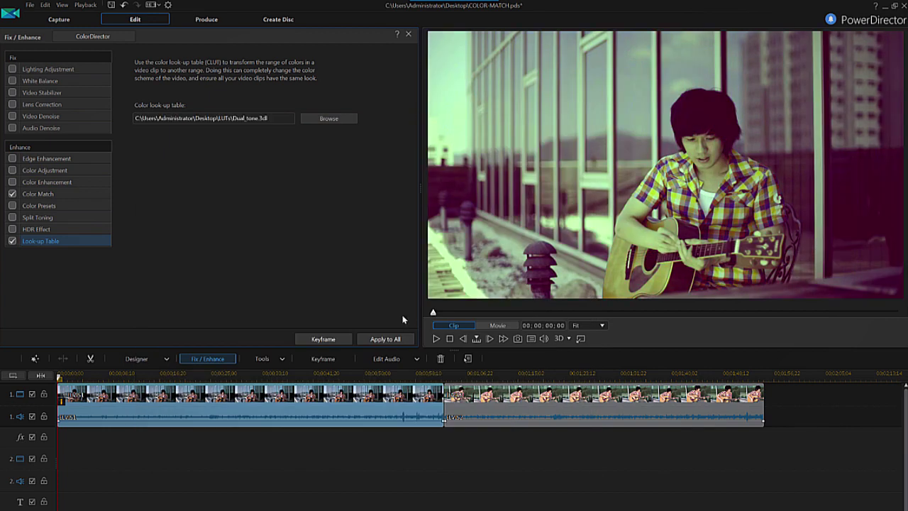
left_click(408, 339)
Step: Play from about 56 seconds to check the Dual_tone look on the second guitarist clip
left_click(395, 376)
key("space")
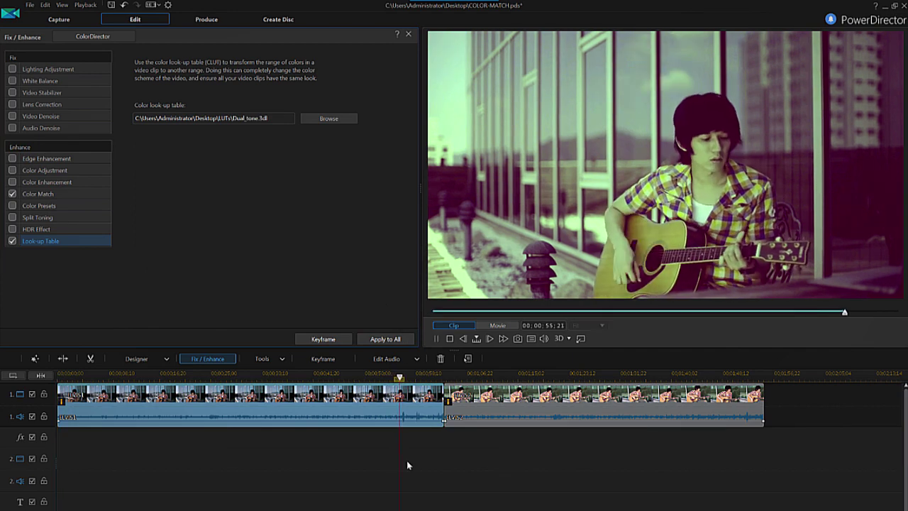
left_click(492, 406)
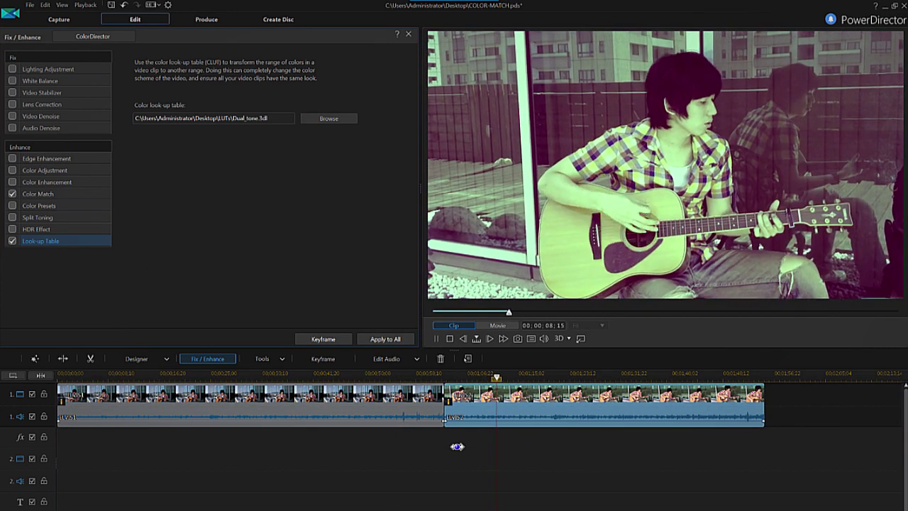